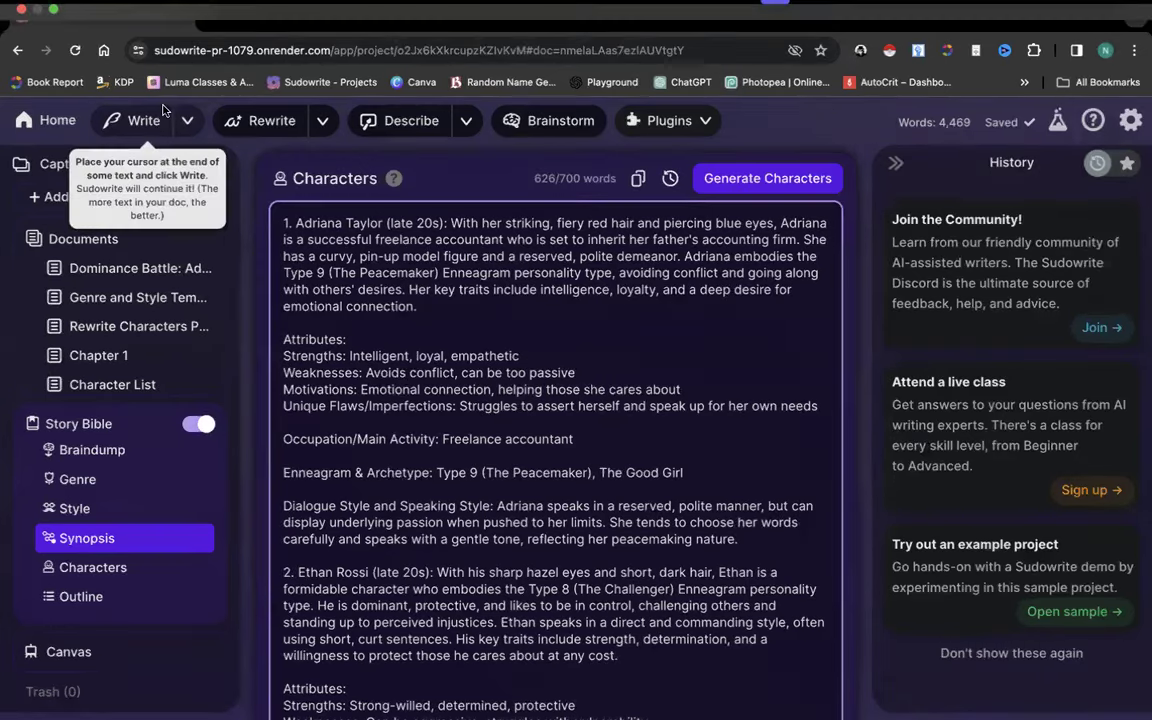
Load the Luma Sudowrite Classes page in a new tab, find the Mar 1 hangout, then return
{"action": "left_click", "coordinate": [211, 17]}
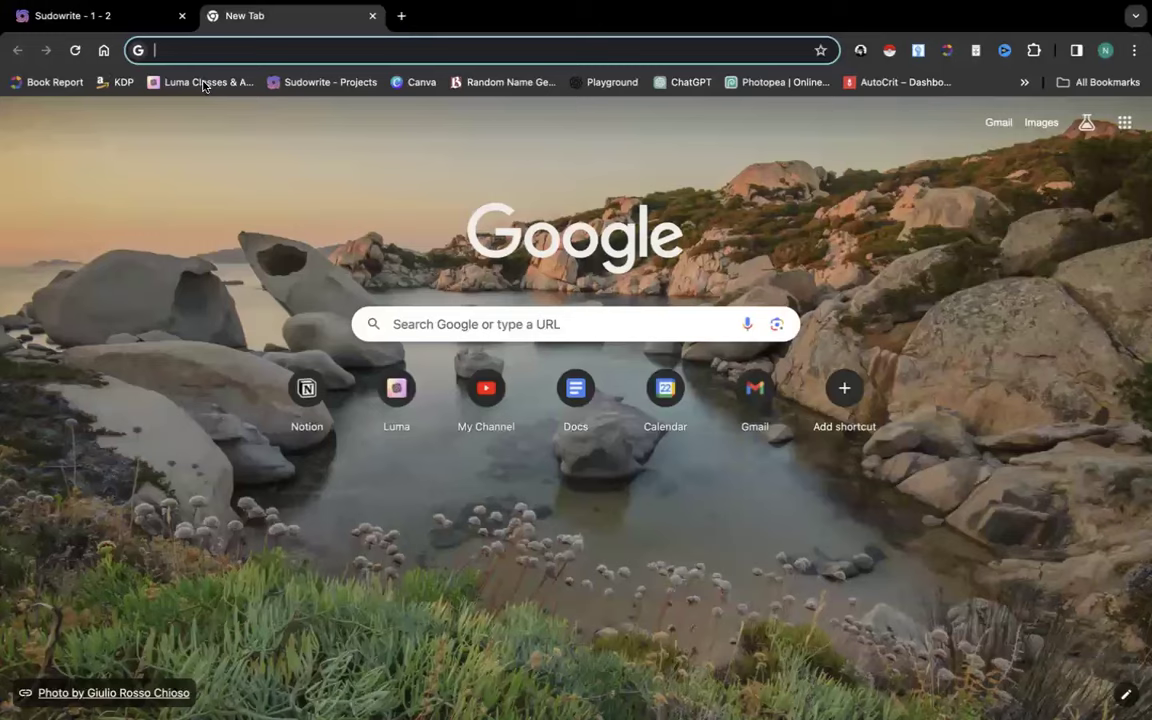
{"action": "left_click", "coordinate": [203, 84]}
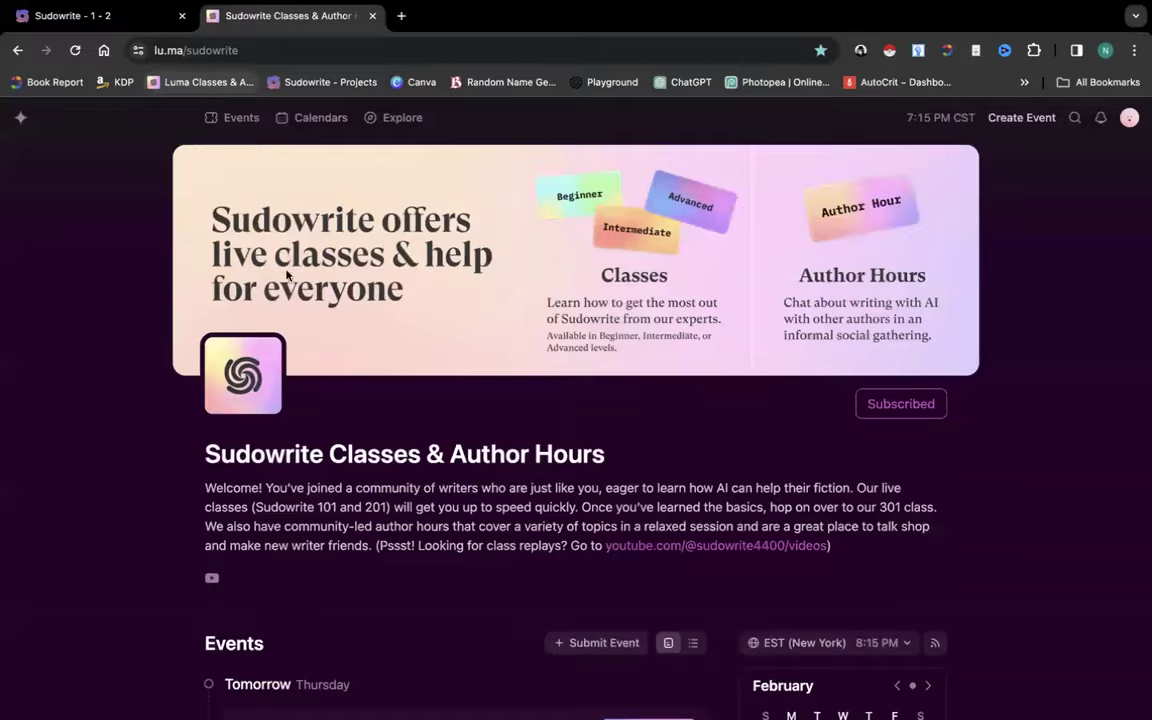
{"action": "scroll", "coordinate": [407, 482], "scroll_direction": "down", "scroll_amount": 6}
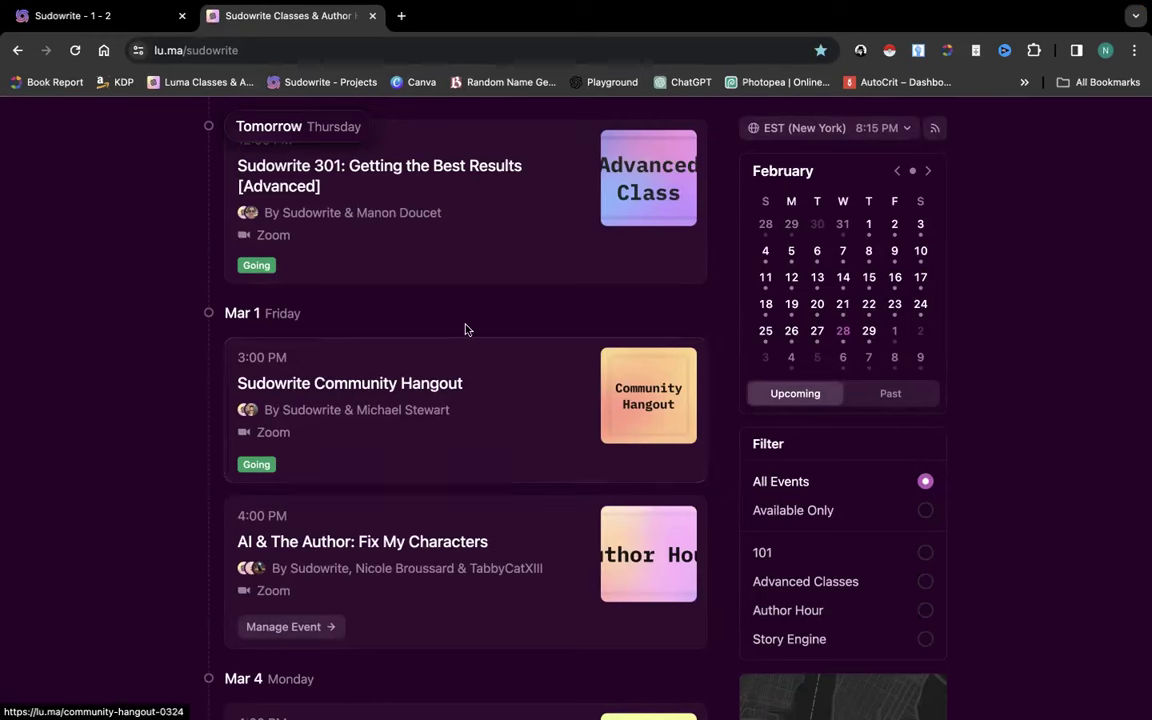
{"action": "left_click", "coordinate": [122, 16]}
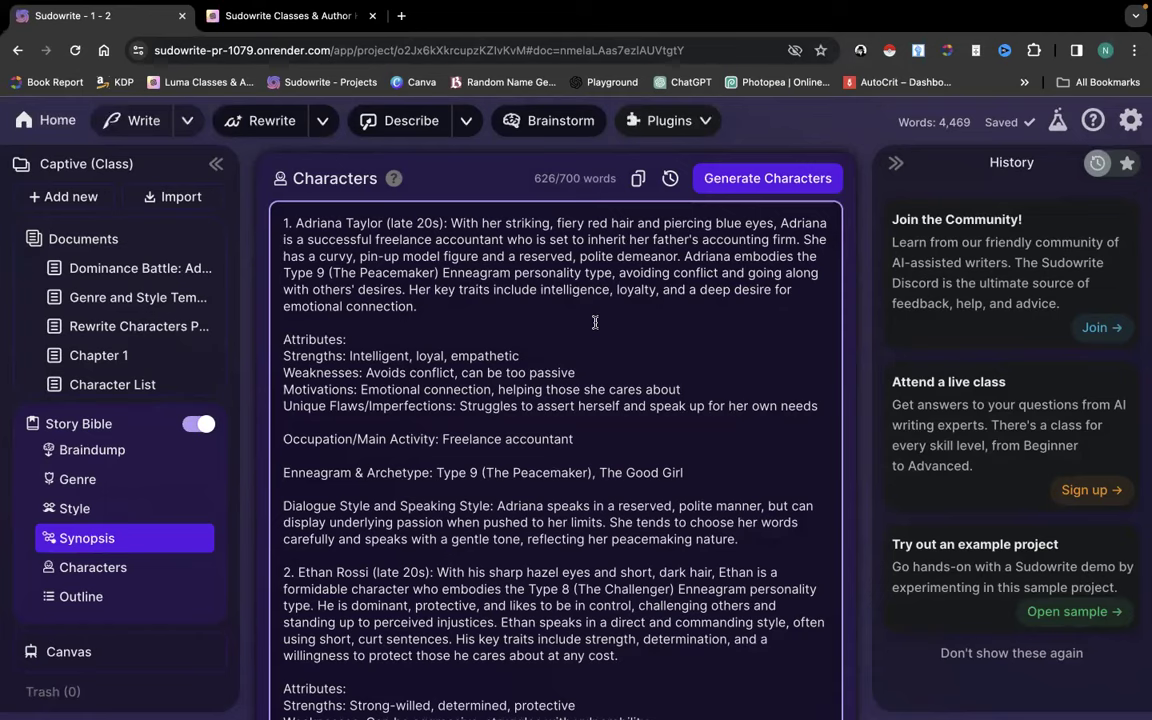
Scroll past the old Characters text to Ethan Rossi's Protagonist card in the Rossi family group
{"action": "scroll", "coordinate": [598, 435], "scroll_direction": "down", "scroll_amount": 10}
{"action": "scroll", "coordinate": [598, 437], "scroll_direction": "down", "scroll_amount": 15}
{"action": "scroll", "coordinate": [598, 440], "scroll_direction": "down", "scroll_amount": 4}
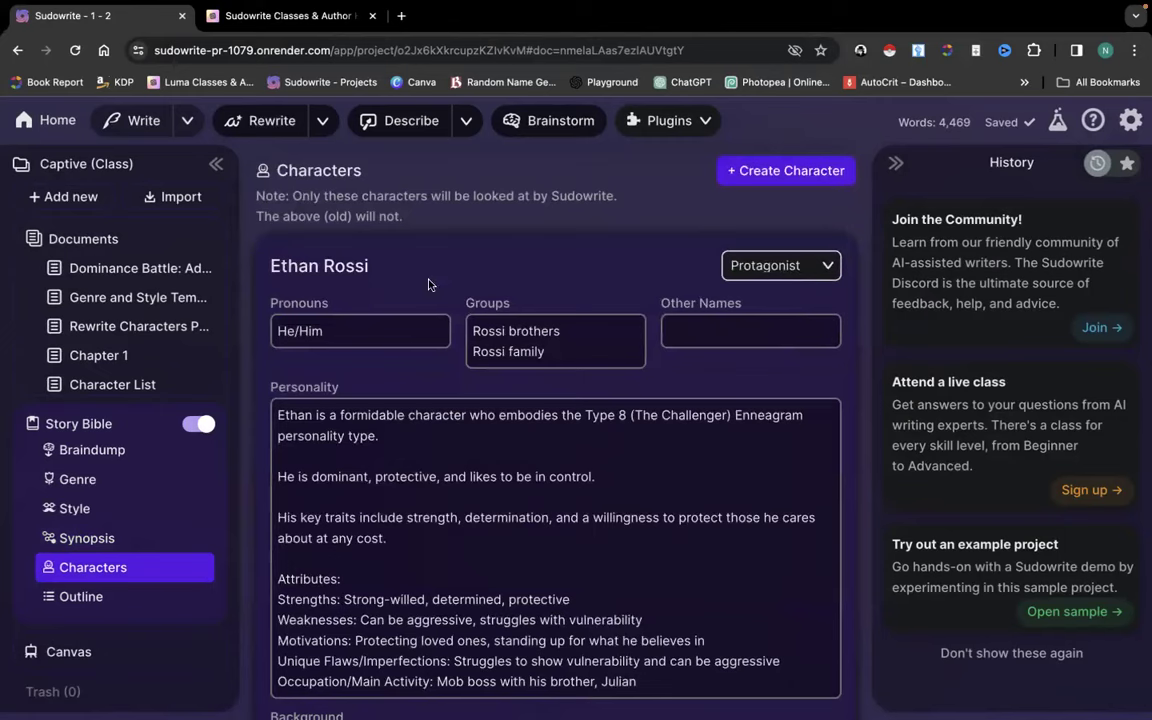
{"action": "scroll", "coordinate": [533, 342], "scroll_direction": "down", "scroll_amount": 2}
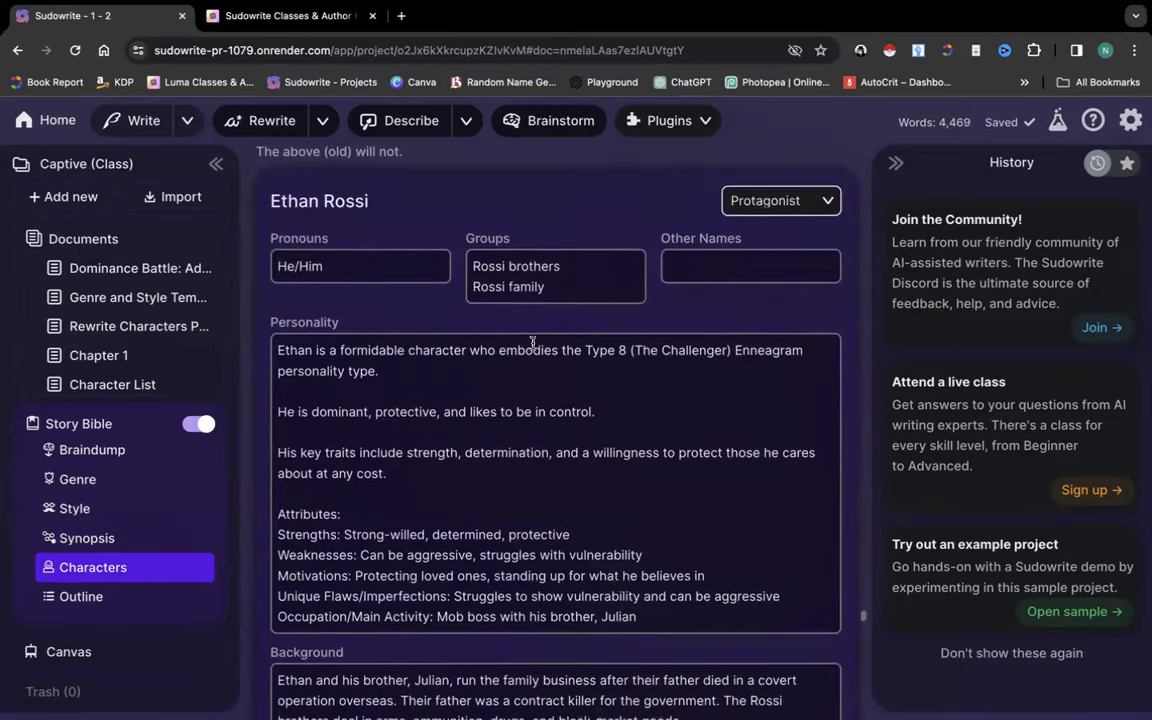
{"action": "scroll", "coordinate": [533, 342], "scroll_direction": "down", "scroll_amount": 1}
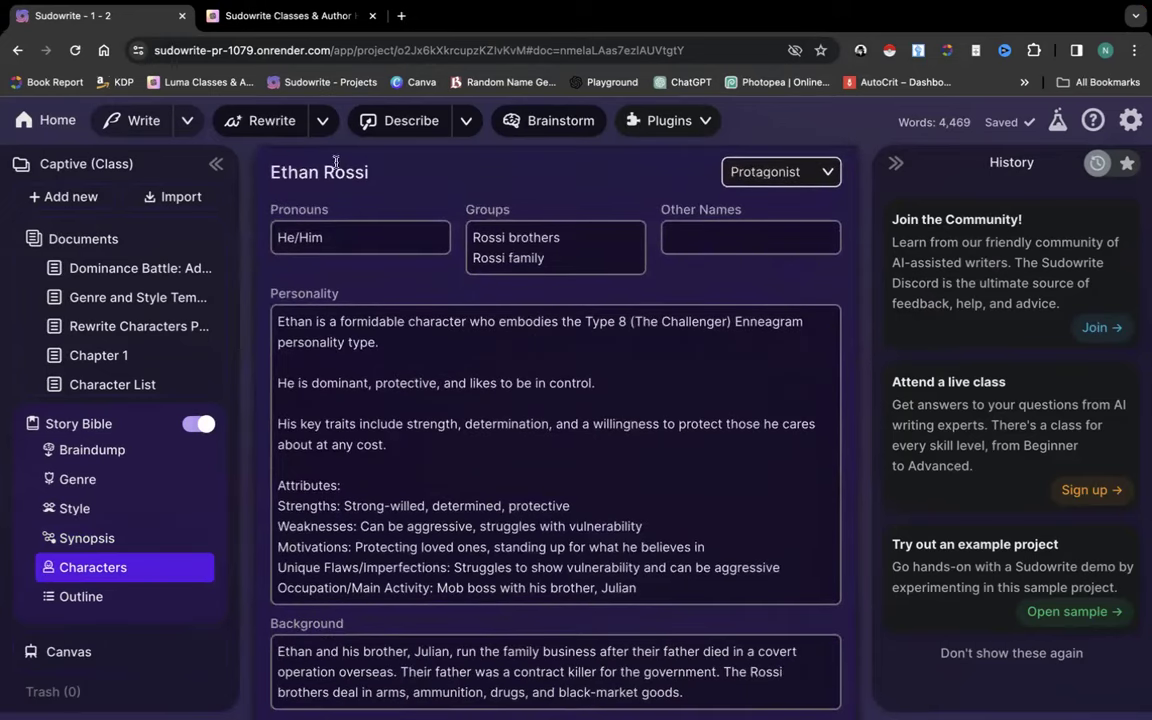
{"action": "left_click", "coordinate": [828, 172]}
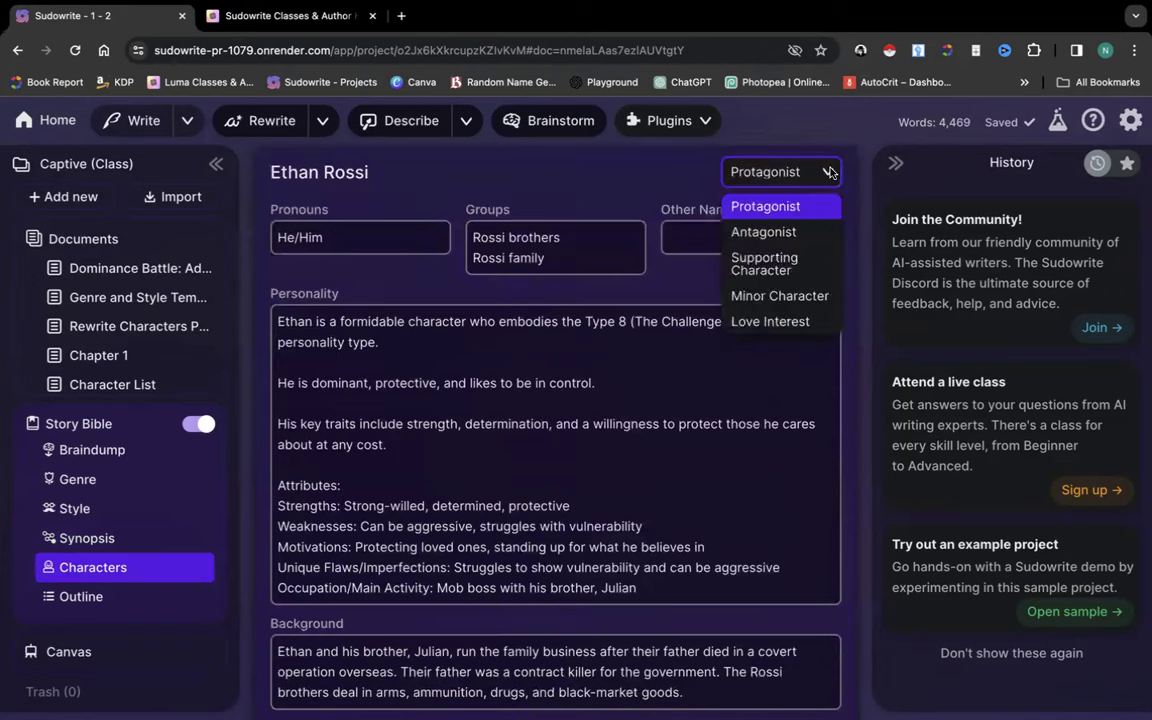
{"action": "left_click", "coordinate": [640, 170]}
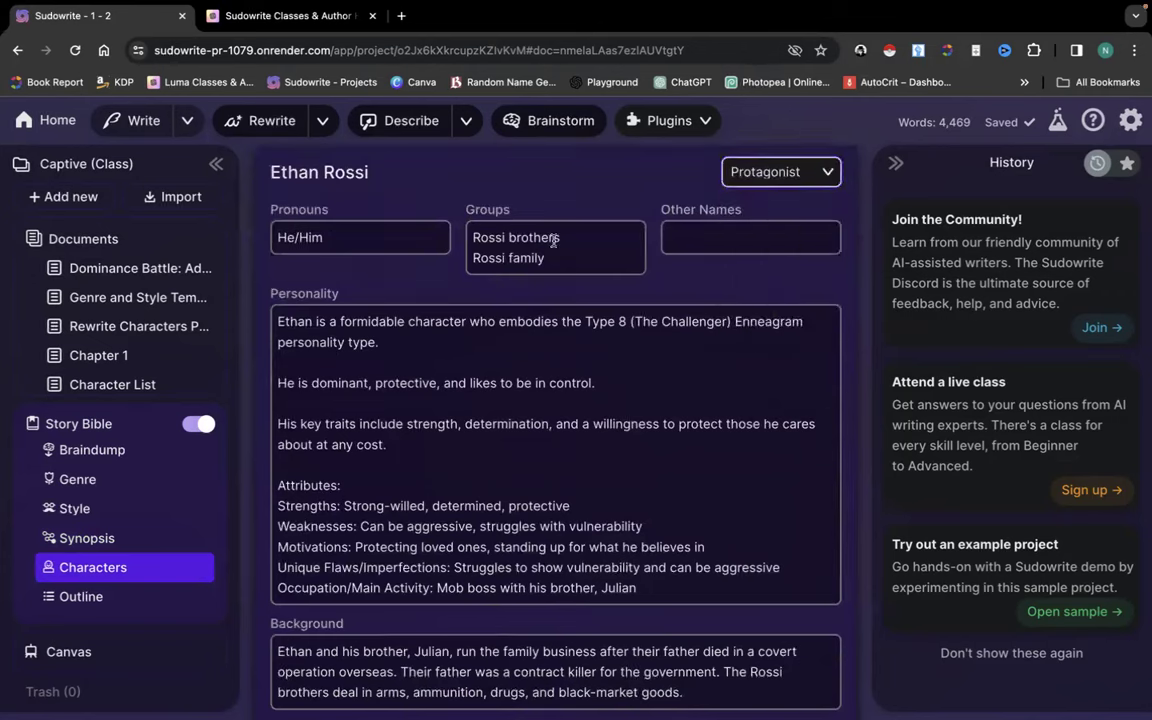
{"action": "left_click", "coordinate": [708, 234]}
{"action": "scroll", "coordinate": [483, 411], "scroll_direction": "down", "scroll_amount": 4}
{"action": "scroll", "coordinate": [483, 411], "scroll_direction": "down", "scroll_amount": 3}
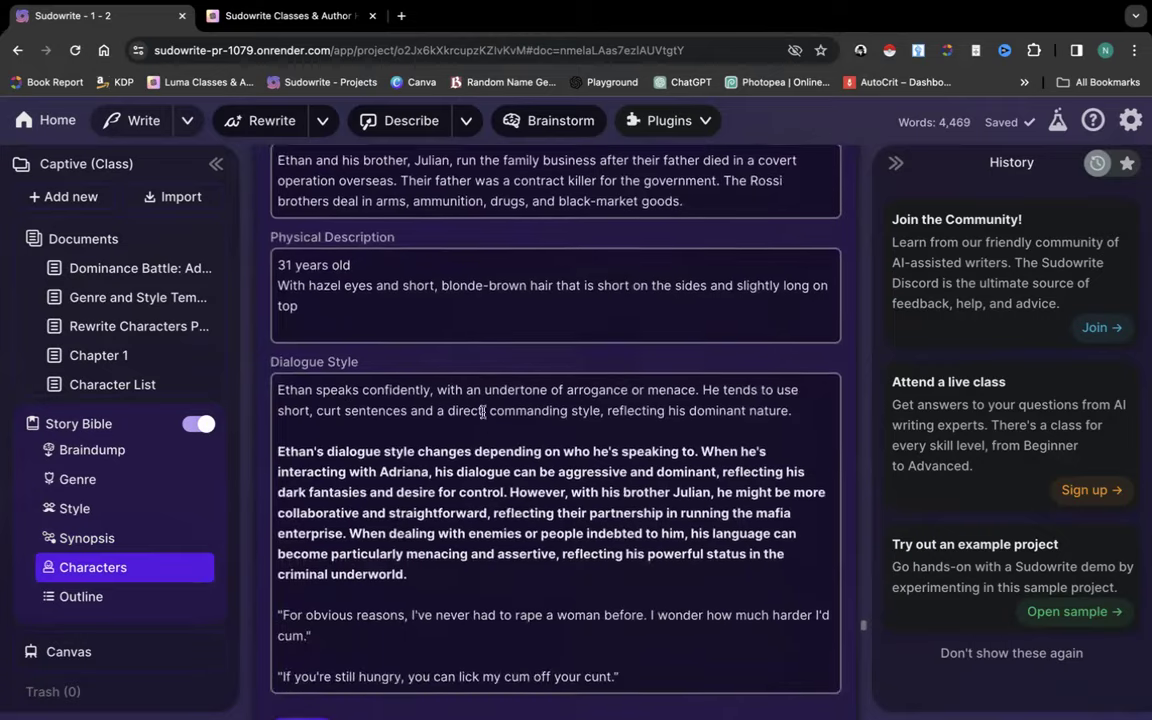
{"action": "scroll", "coordinate": [483, 411], "scroll_direction": "down", "scroll_amount": 3}
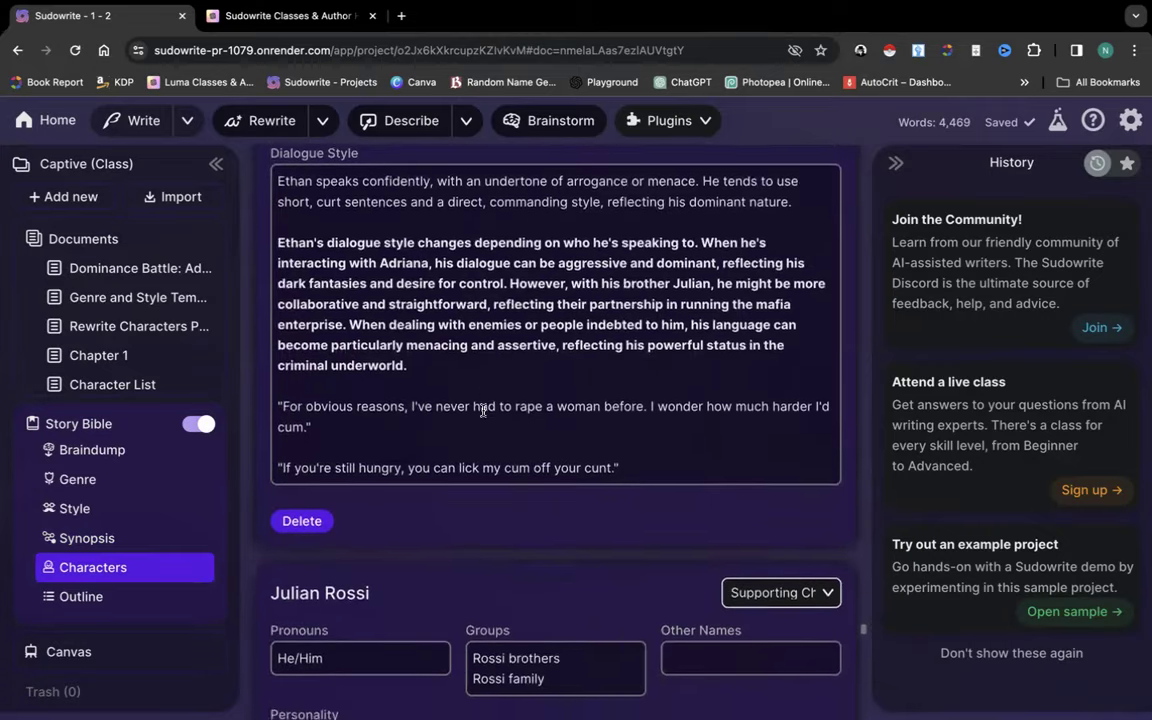
{"action": "scroll", "coordinate": [483, 413], "scroll_direction": "down", "scroll_amount": 3}
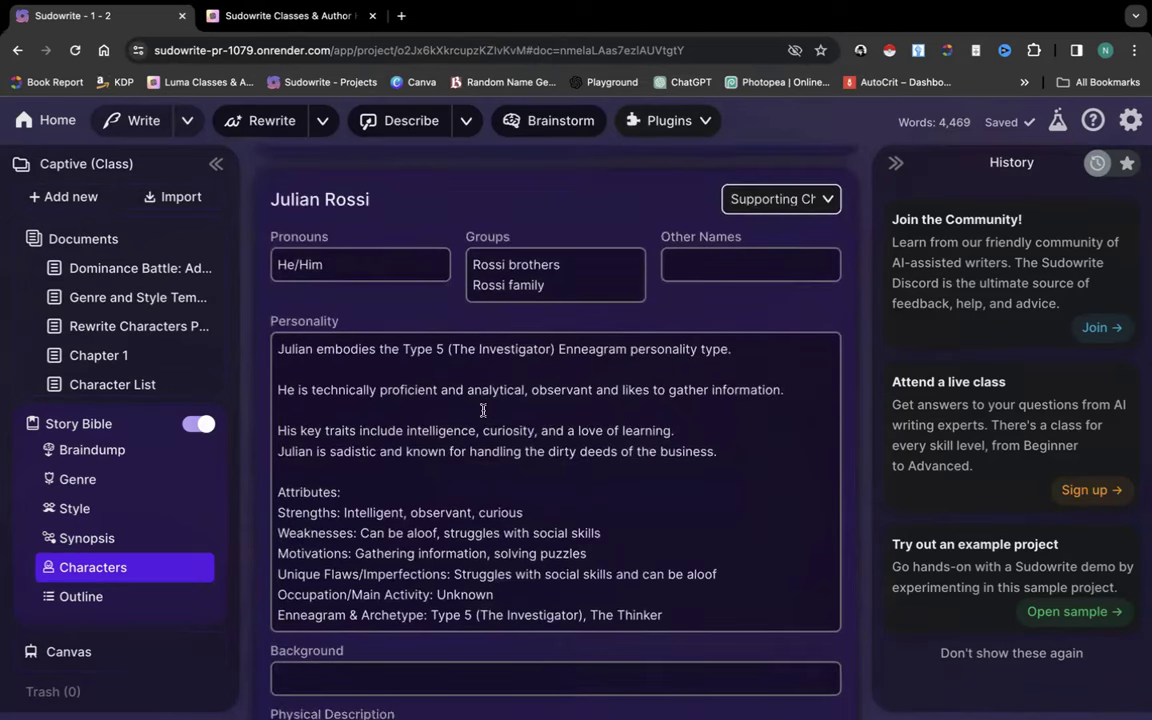
{"action": "scroll", "coordinate": [483, 411], "scroll_direction": "down", "scroll_amount": 1}
{"action": "scroll", "coordinate": [483, 410], "scroll_direction": "down", "scroll_amount": 4}
{"action": "scroll", "coordinate": [483, 410], "scroll_direction": "down", "scroll_amount": 1}
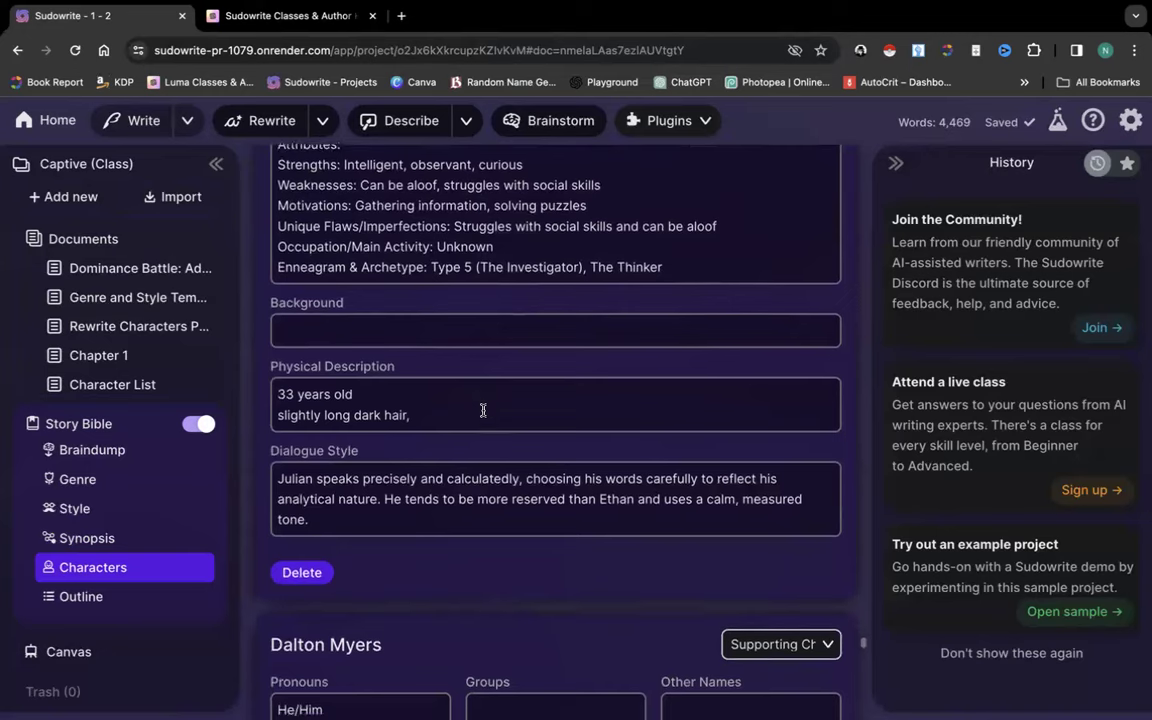
{"action": "scroll", "coordinate": [483, 410], "scroll_direction": "down", "scroll_amount": 4}
{"action": "scroll", "coordinate": [483, 415], "scroll_direction": "down", "scroll_amount": 4}
{"action": "scroll", "coordinate": [483, 410], "scroll_direction": "down", "scroll_amount": 6}
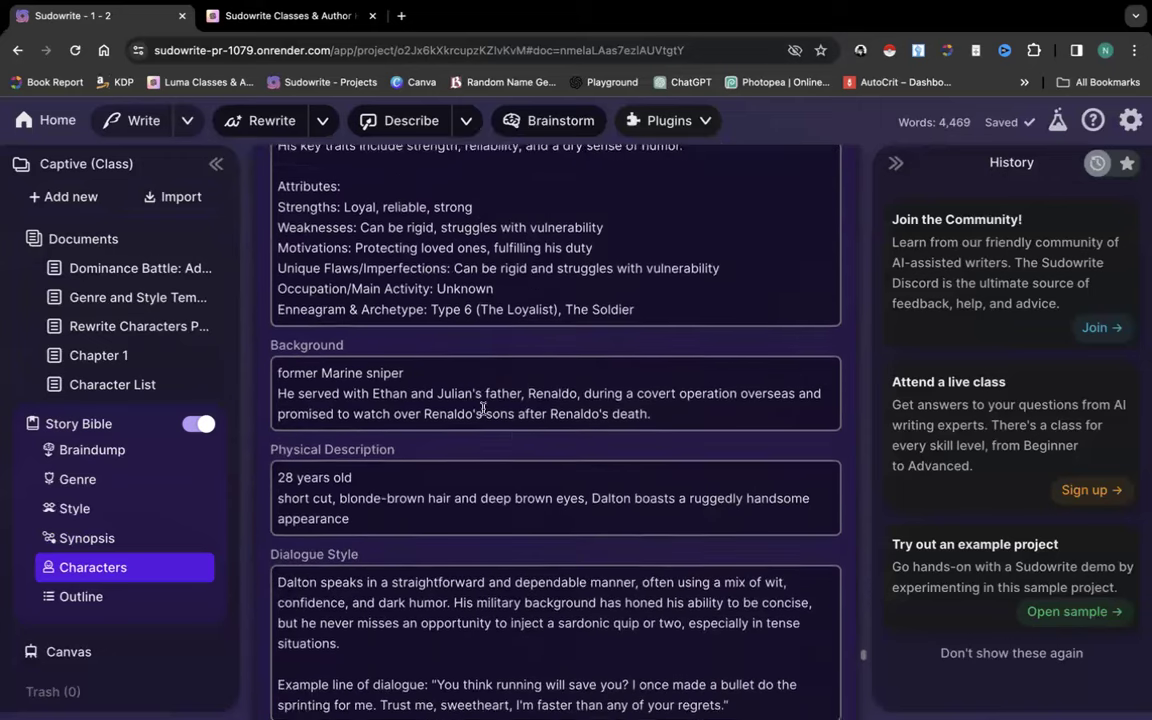
{"action": "scroll", "coordinate": [483, 408], "scroll_direction": "down", "scroll_amount": 4}
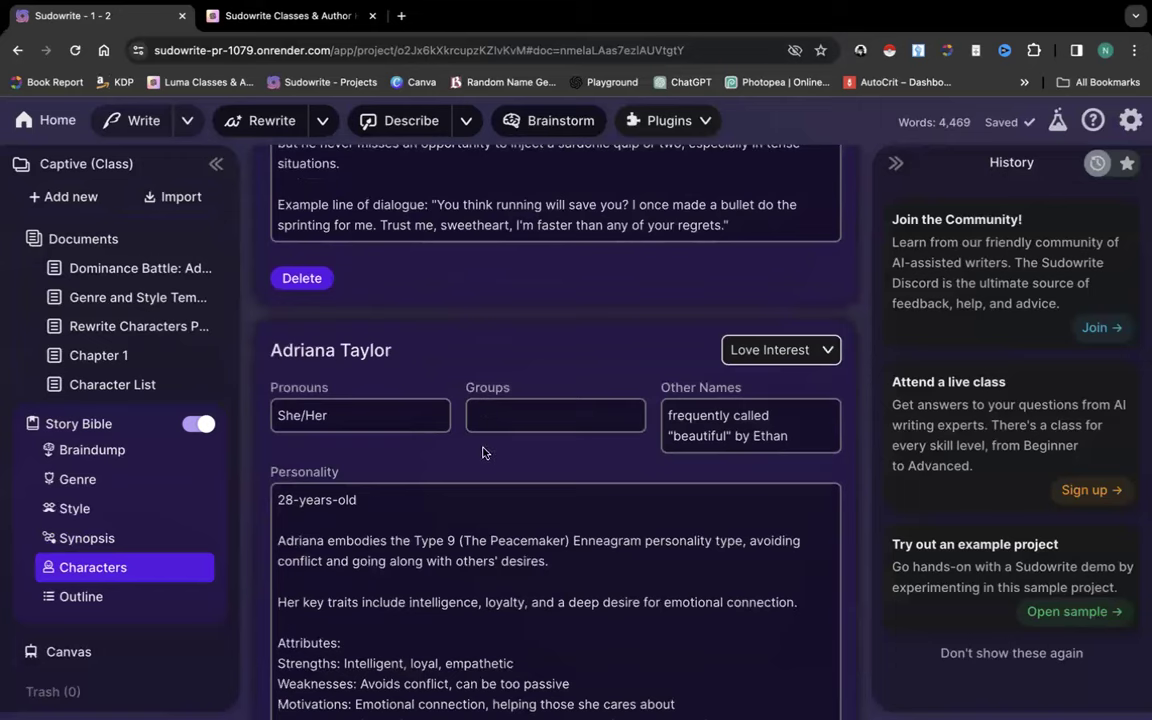
{"action": "scroll", "coordinate": [483, 455], "scroll_direction": "down", "scroll_amount": 3}
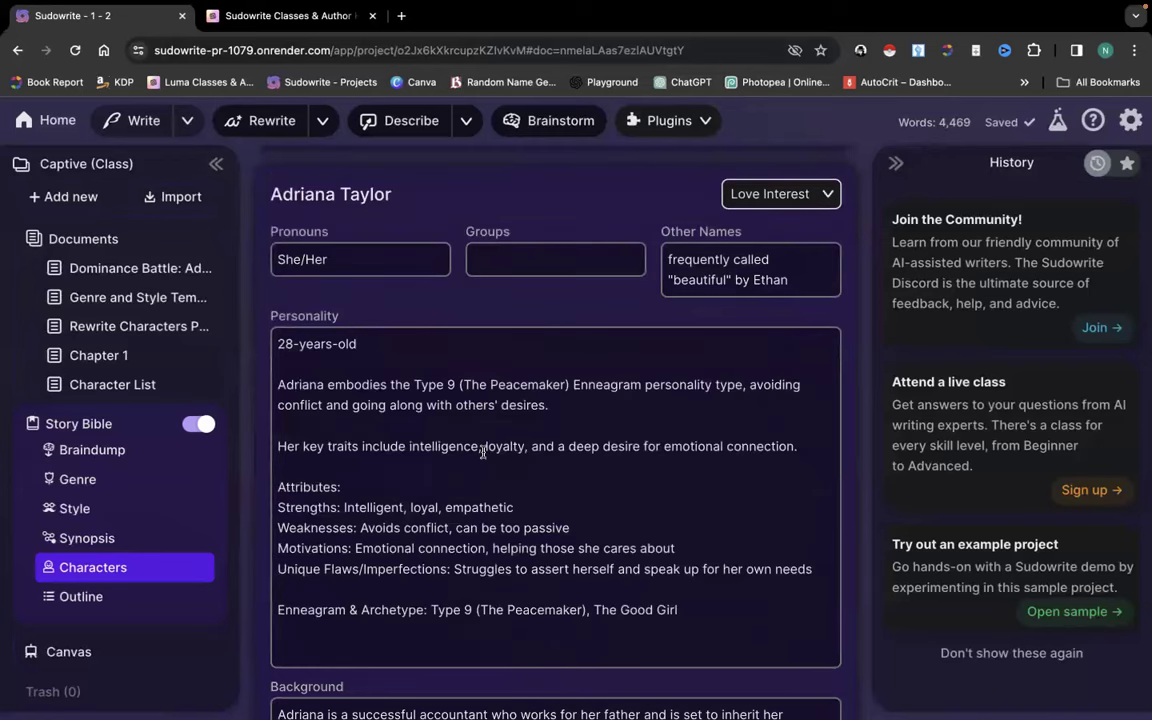
{"action": "scroll", "coordinate": [483, 450], "scroll_direction": "down", "scroll_amount": 1}
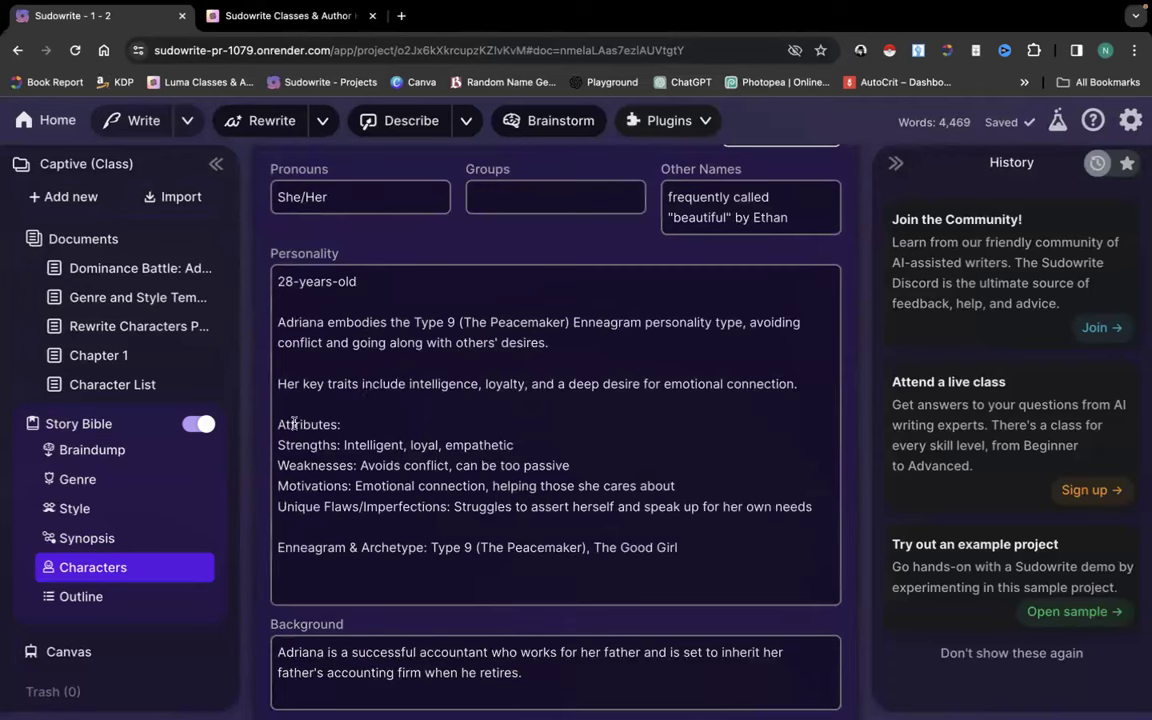
{"action": "left_click_drag", "start_coordinate": [277, 424], "coordinate": [615, 506]}
{"action": "left_click", "coordinate": [380, 470]}
{"action": "scroll", "coordinate": [380, 470], "scroll_direction": "down", "scroll_amount": 5}
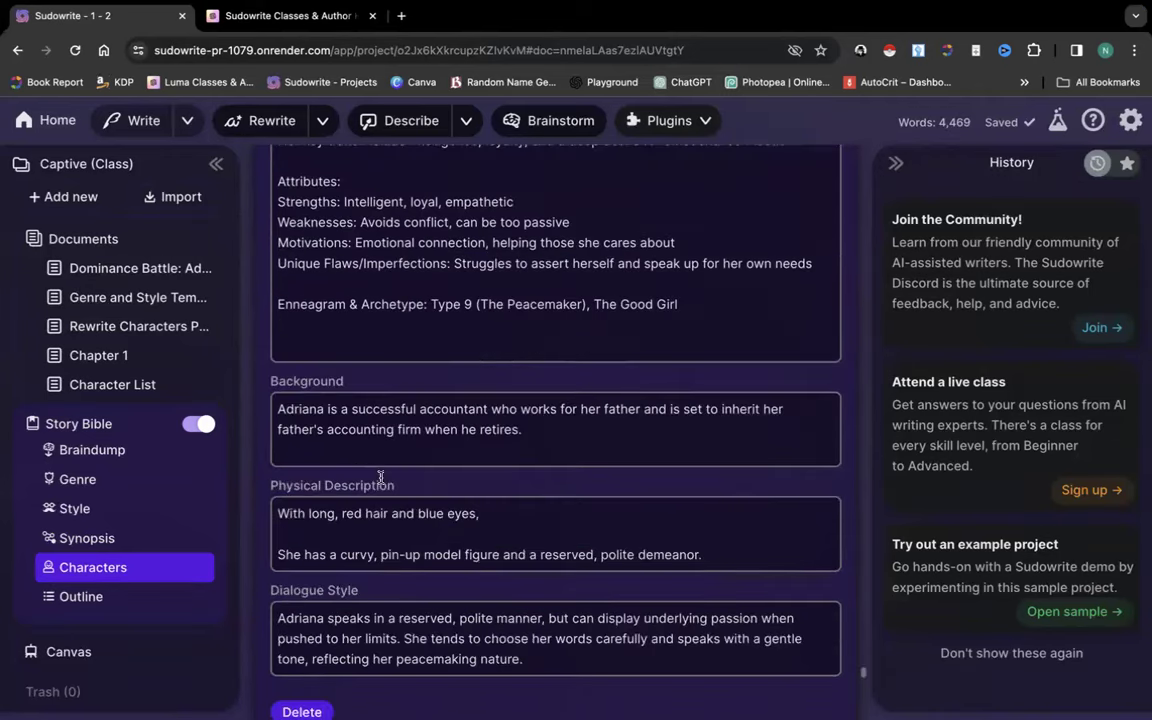
{"action": "scroll", "coordinate": [380, 477], "scroll_direction": "down", "scroll_amount": 20}
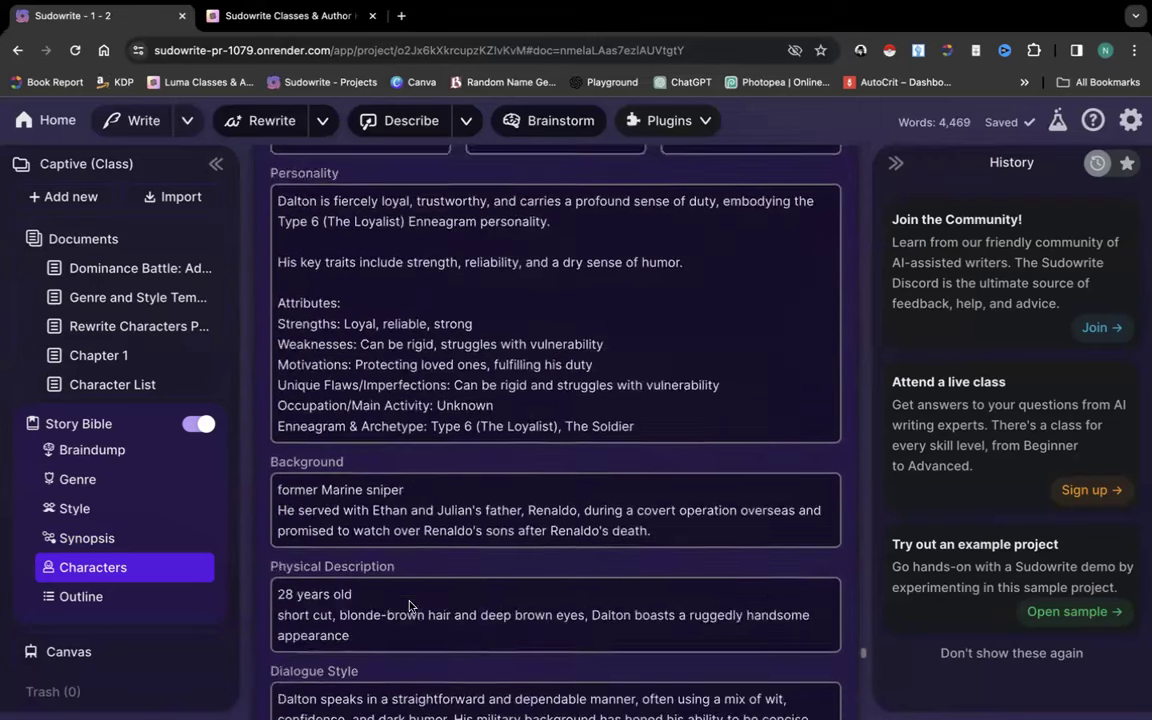
{"action": "scroll", "coordinate": [375, 520], "scroll_direction": "up", "scroll_amount": 5}
{"action": "scroll", "coordinate": [409, 600], "scroll_direction": "up", "scroll_amount": 6}
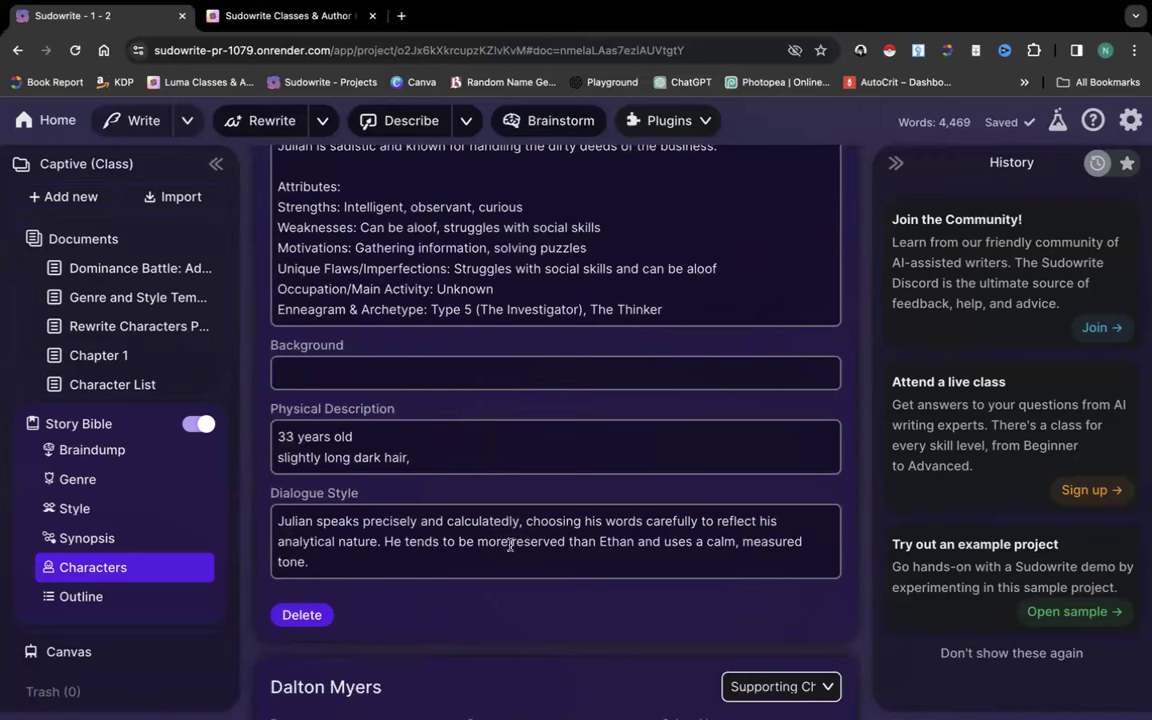
{"action": "scroll", "coordinate": [510, 544], "scroll_direction": "up", "scroll_amount": 6}
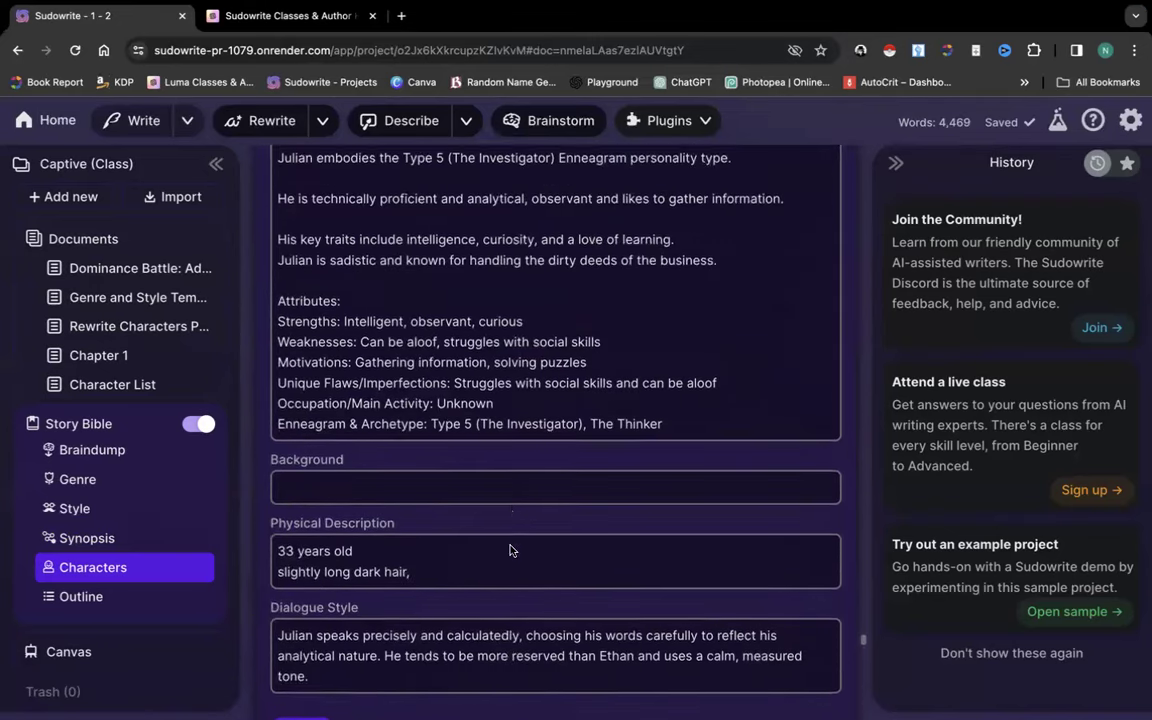
{"action": "scroll", "coordinate": [510, 544], "scroll_direction": "up", "scroll_amount": 13}
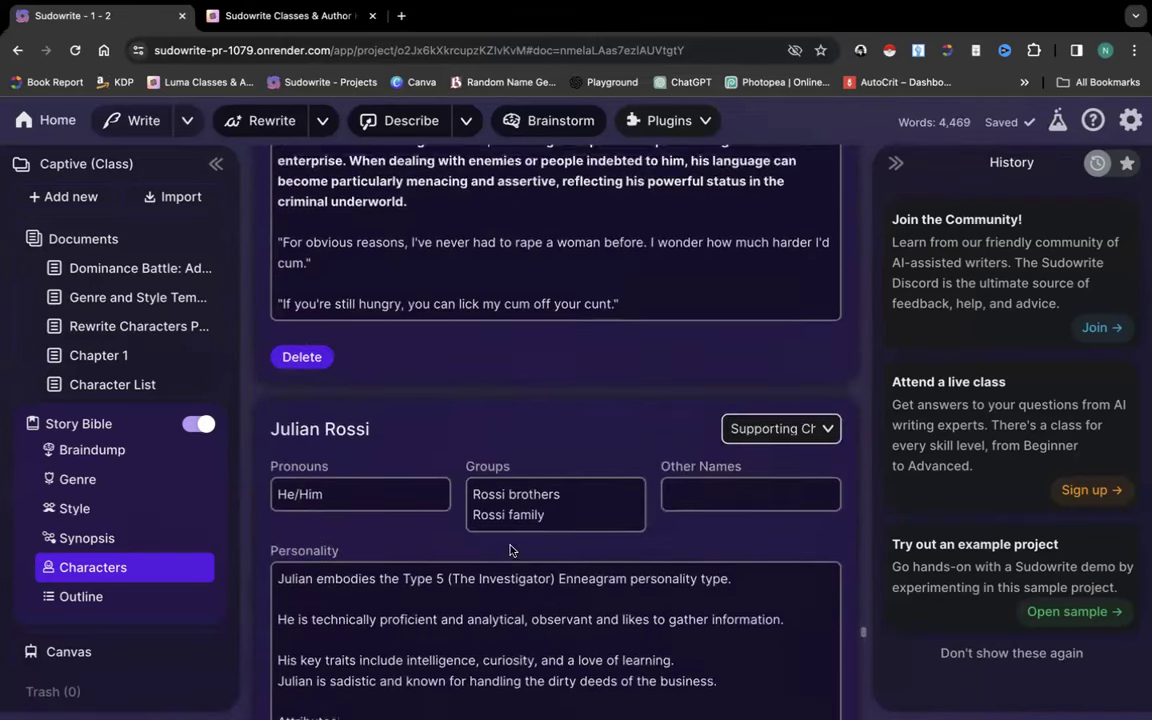
{"action": "scroll", "coordinate": [510, 544], "scroll_direction": "up", "scroll_amount": 4}
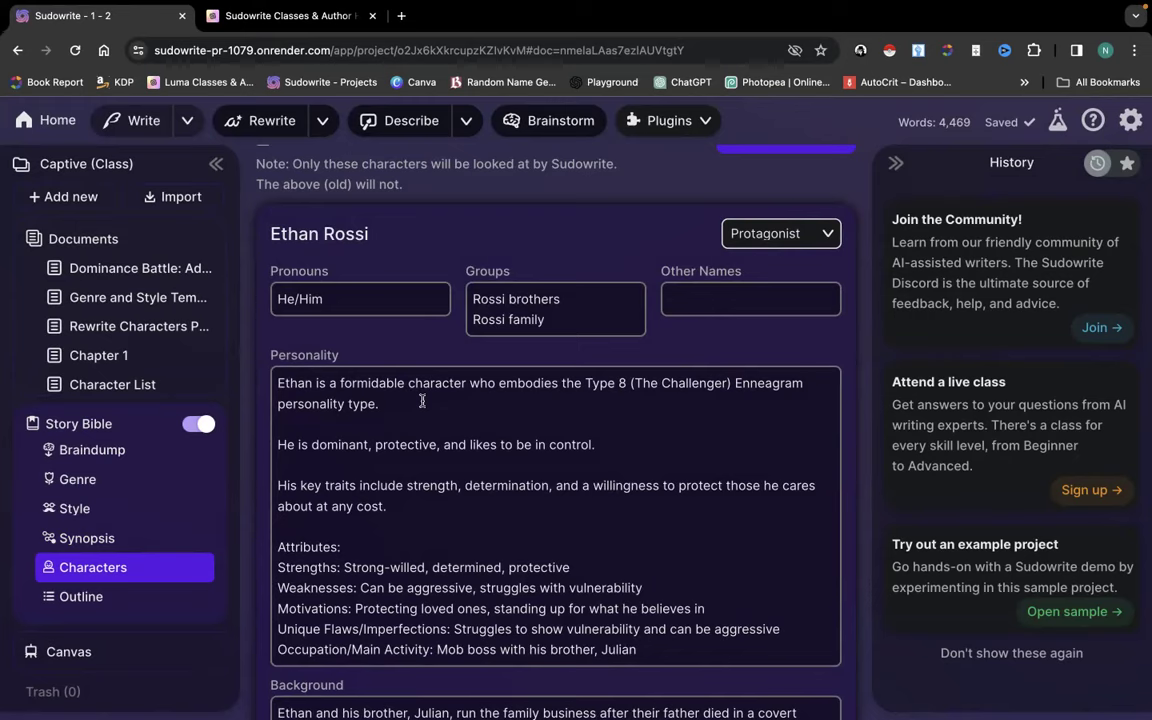
Scroll up to the Rewrite Characters box, then back down to Ethan Rossi's Background
{"action": "scroll", "coordinate": [422, 401], "scroll_direction": "up", "scroll_amount": 4}
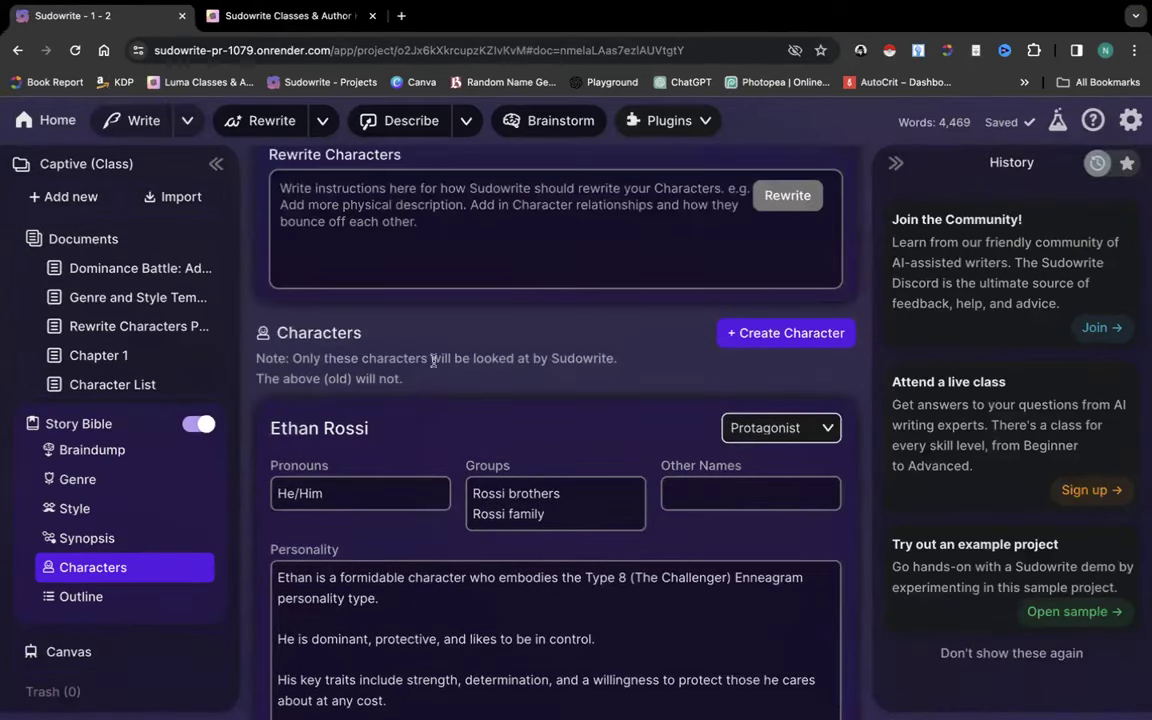
{"action": "scroll", "coordinate": [433, 363], "scroll_direction": "up", "scroll_amount": 3}
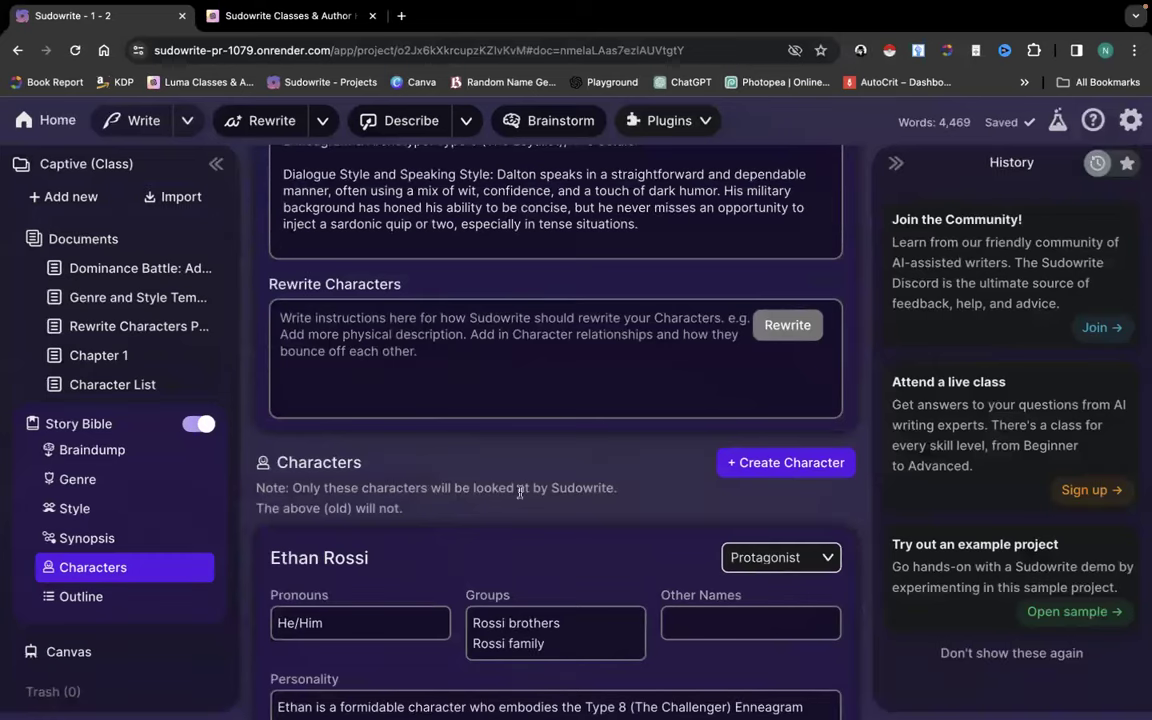
{"action": "scroll", "coordinate": [560, 485], "scroll_direction": "down", "scroll_amount": 5}
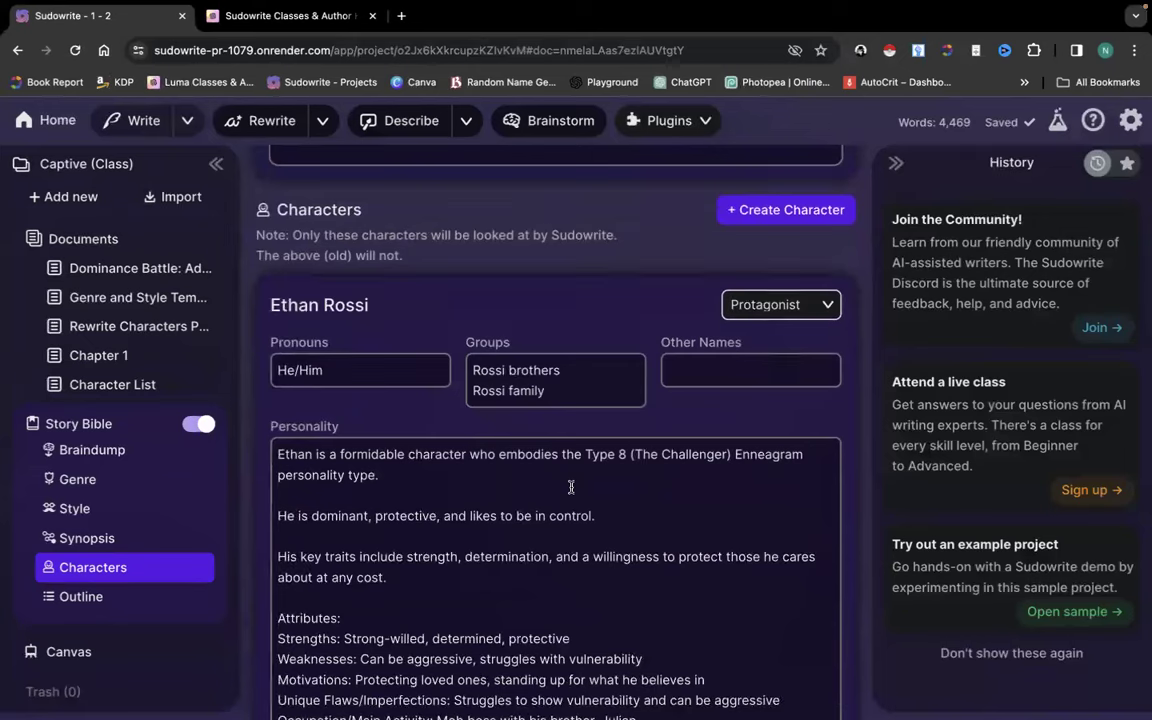
{"action": "scroll", "coordinate": [571, 487], "scroll_direction": "down", "scroll_amount": 1}
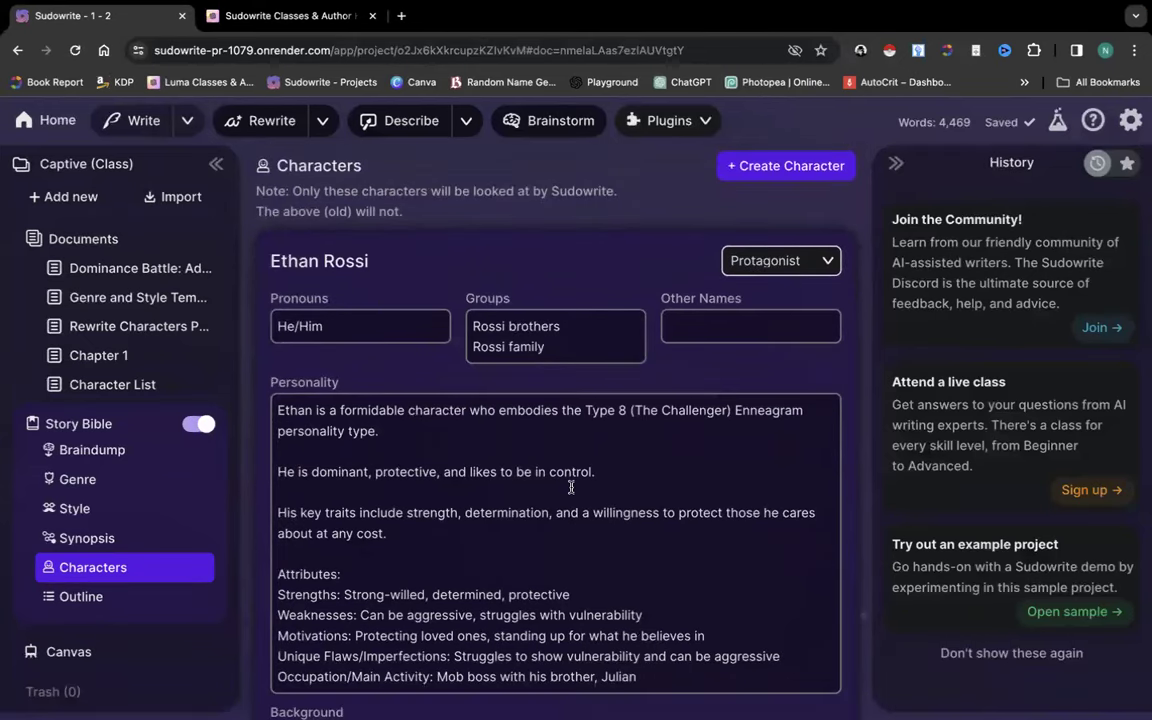
{"action": "scroll", "coordinate": [571, 487], "scroll_direction": "down", "scroll_amount": 1}
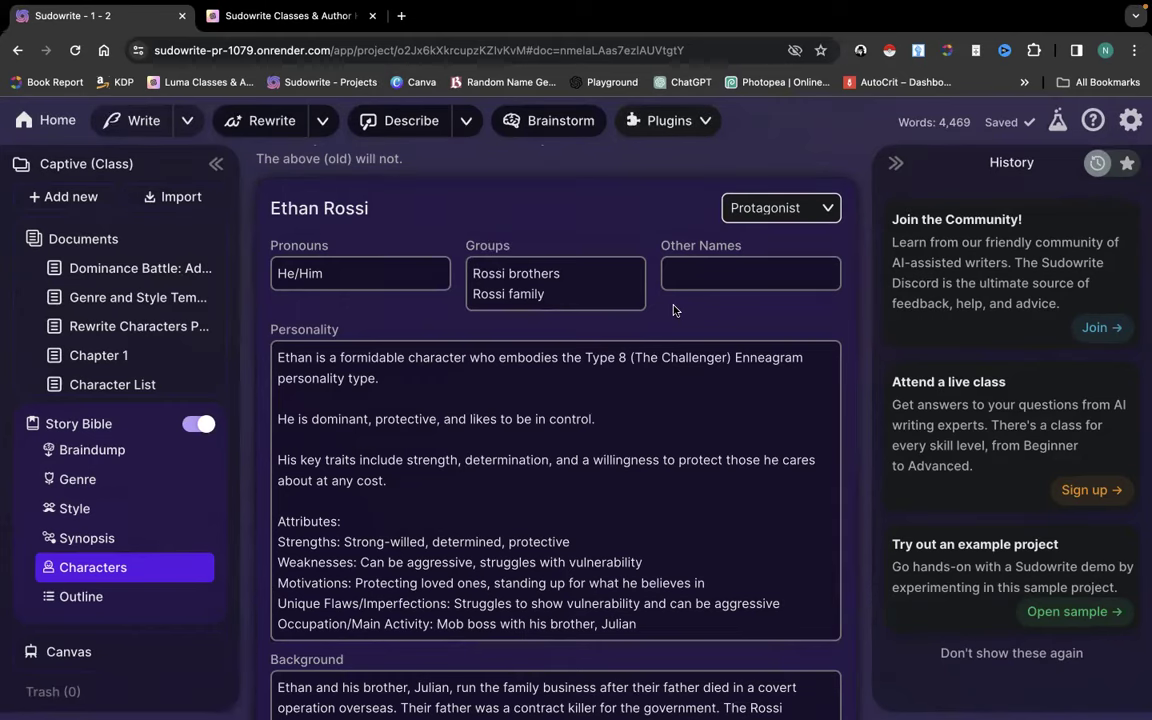
{"action": "scroll", "coordinate": [673, 310], "scroll_direction": "down", "scroll_amount": 1}
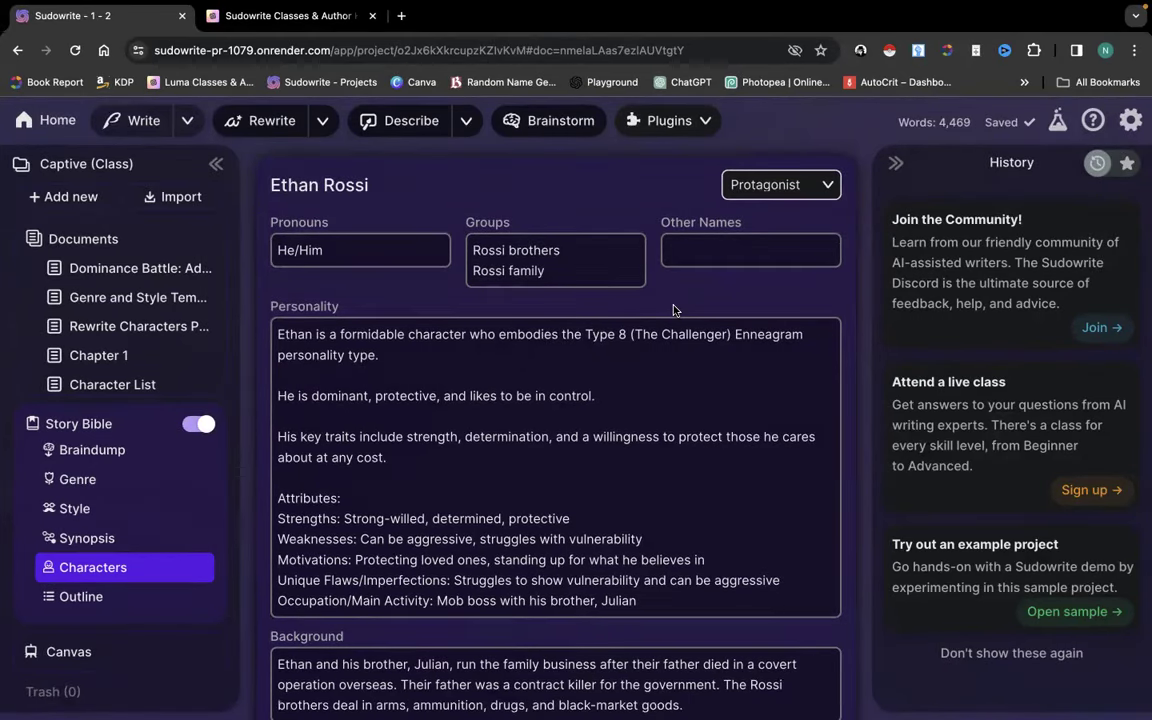
{"action": "left_click", "coordinate": [265, 16]}
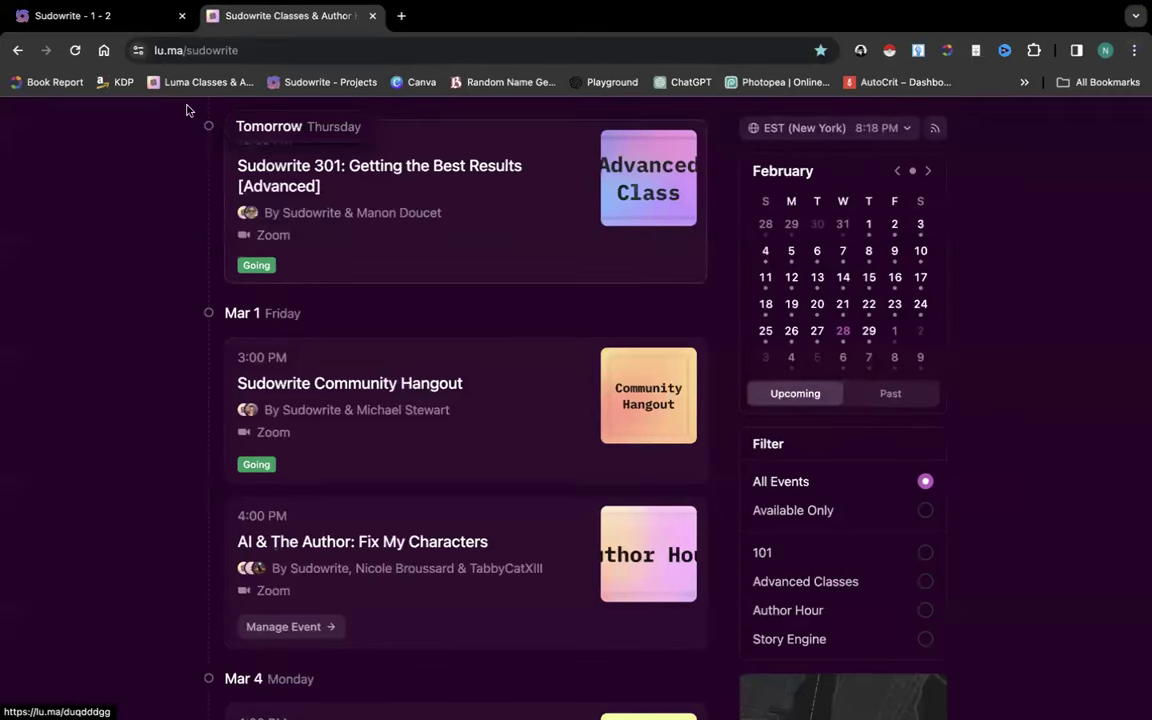
{"action": "left_click", "coordinate": [110, 20]}
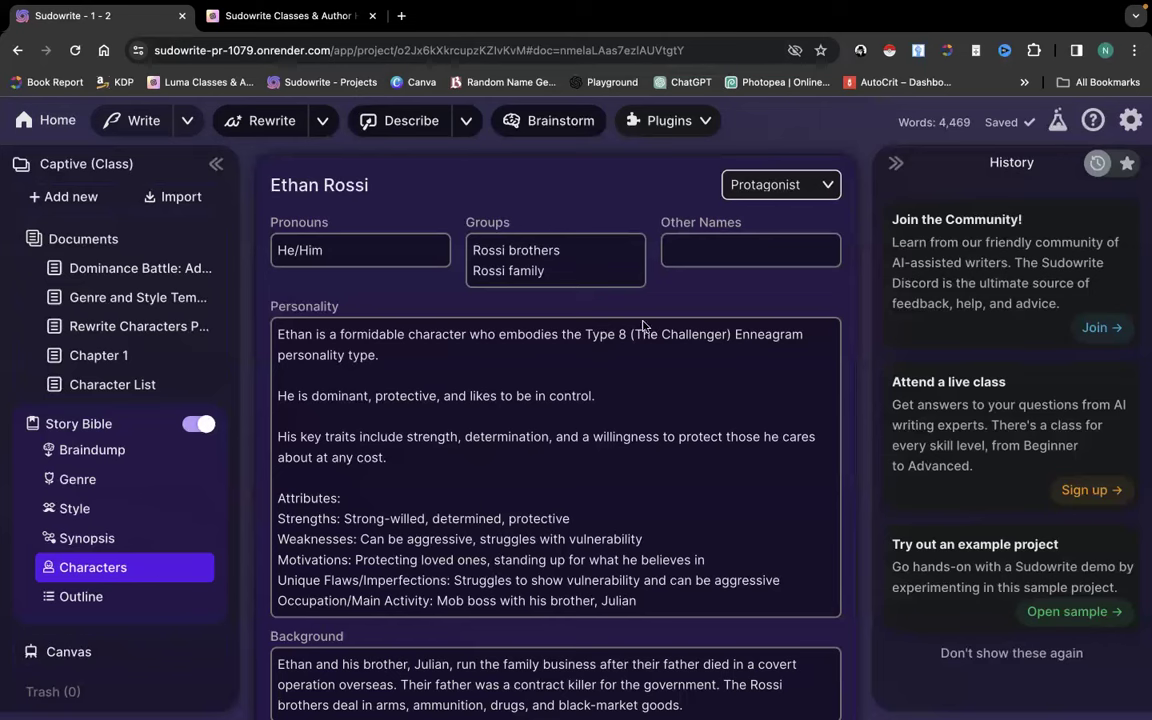
{"action": "scroll", "coordinate": [636, 362], "scroll_direction": "down", "scroll_amount": 1}
{"action": "scroll", "coordinate": [636, 362], "scroll_direction": "down", "scroll_amount": 2}
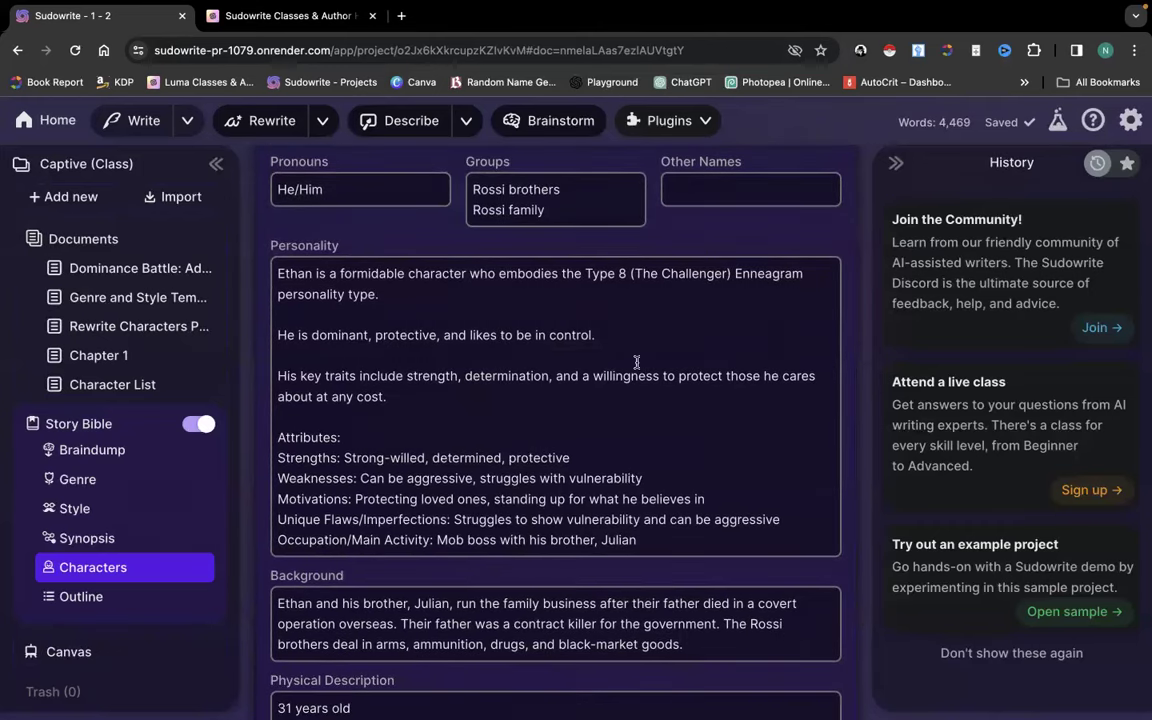
{"action": "scroll", "coordinate": [636, 367], "scroll_direction": "up", "scroll_amount": 3}
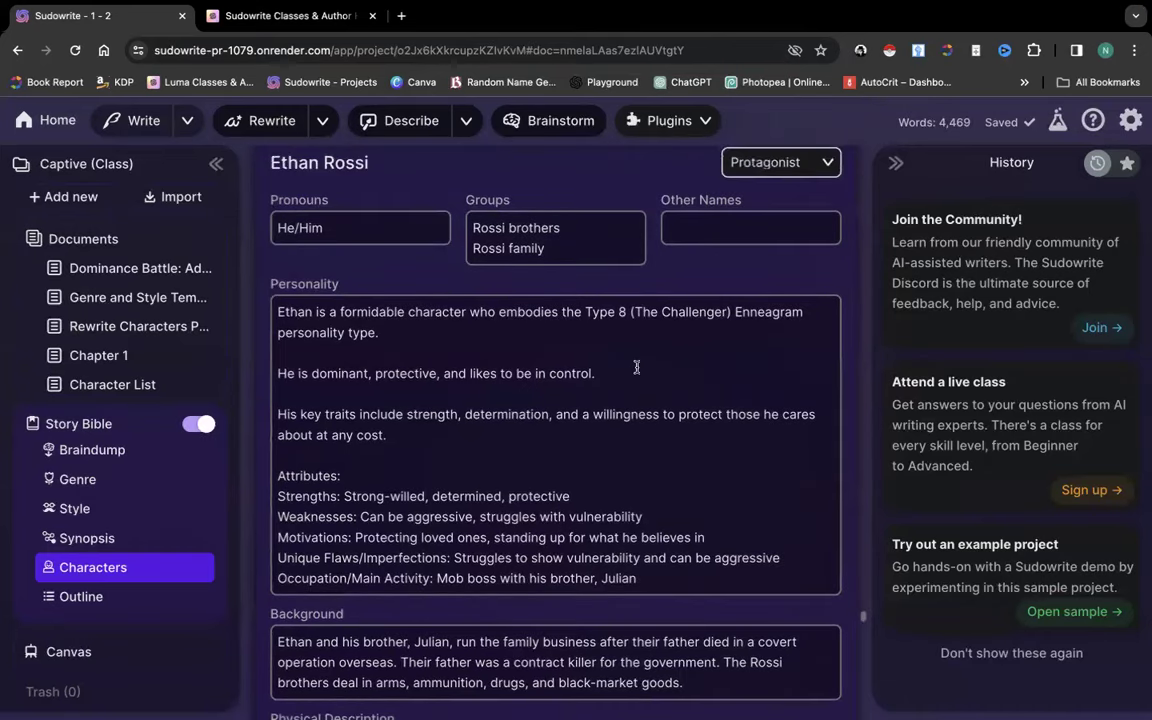